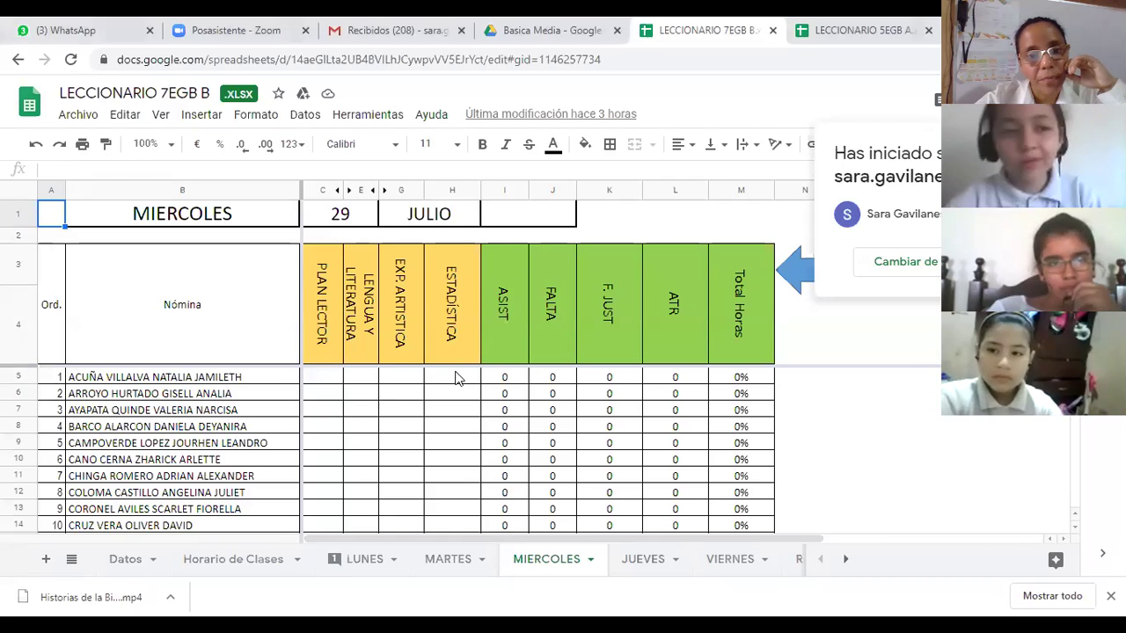
- Record Estadística attendance for students 1 to 3 on the MIERCOLES sheet: A in H5, F in H6 and A in H7
left_click(454, 364)
left_click(458, 373)
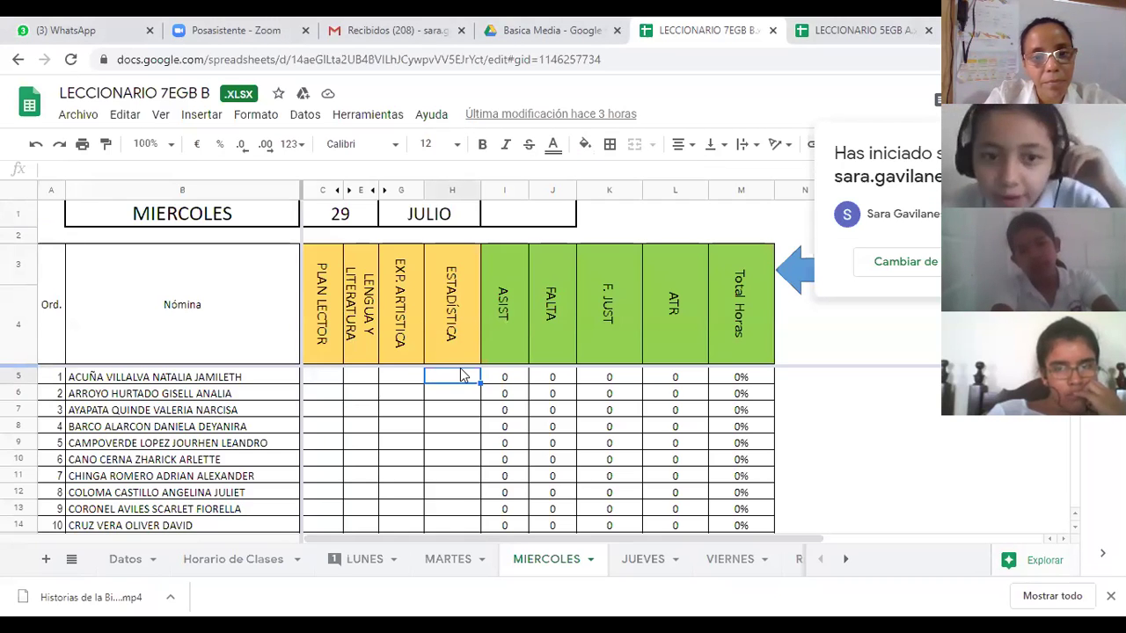
double_click(460, 375)
type("A")
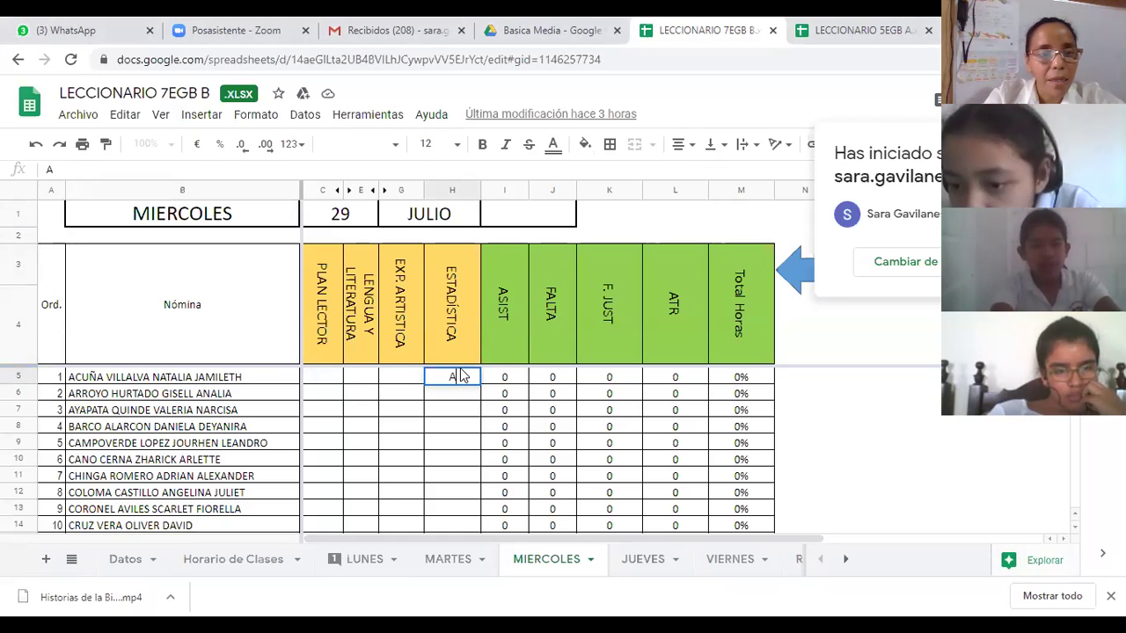
key("Return")
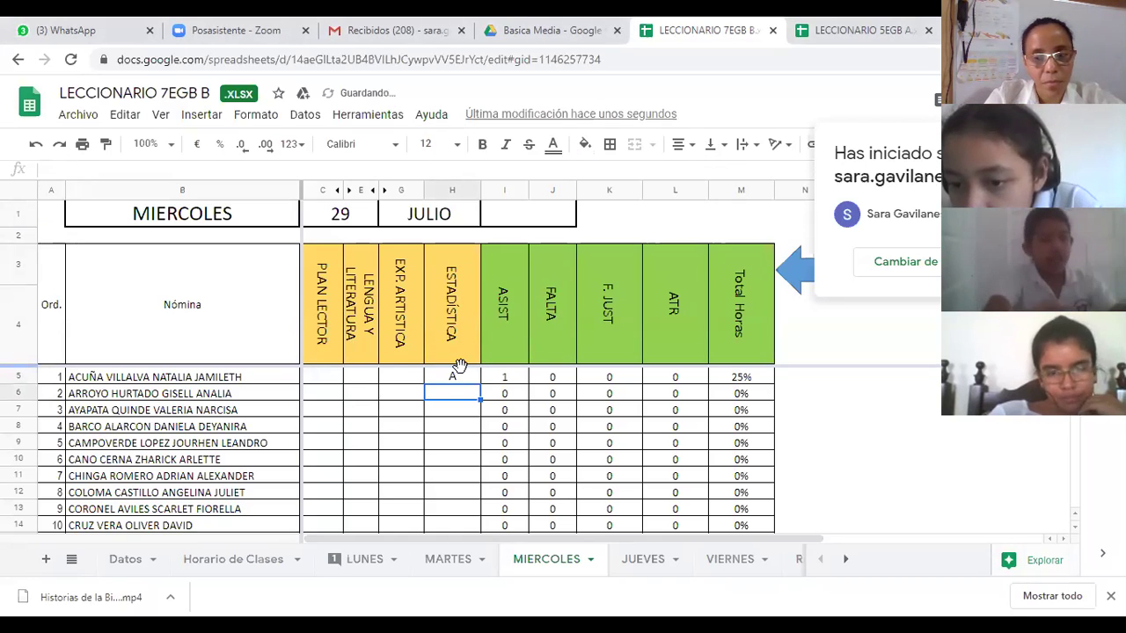
type("F")
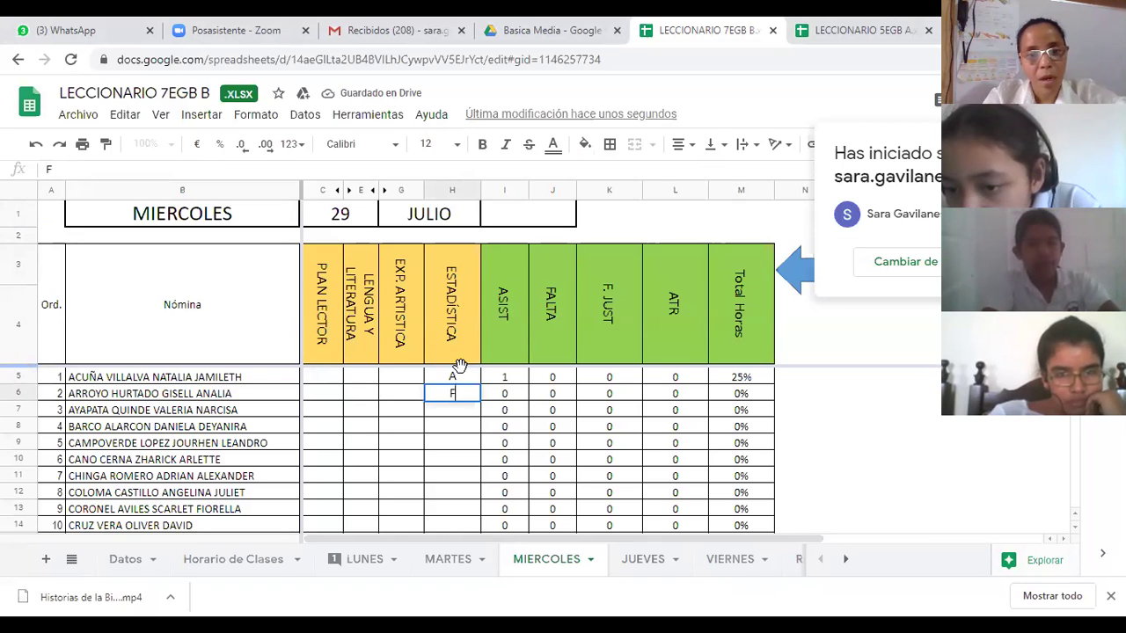
key("Return")
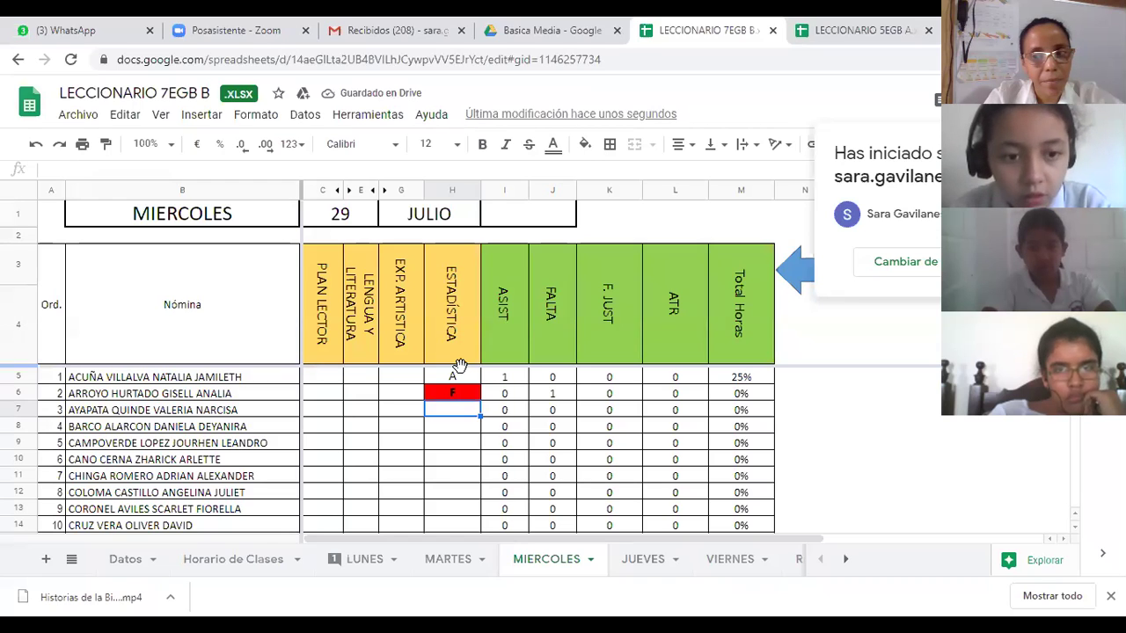
type("A")
key("Return")
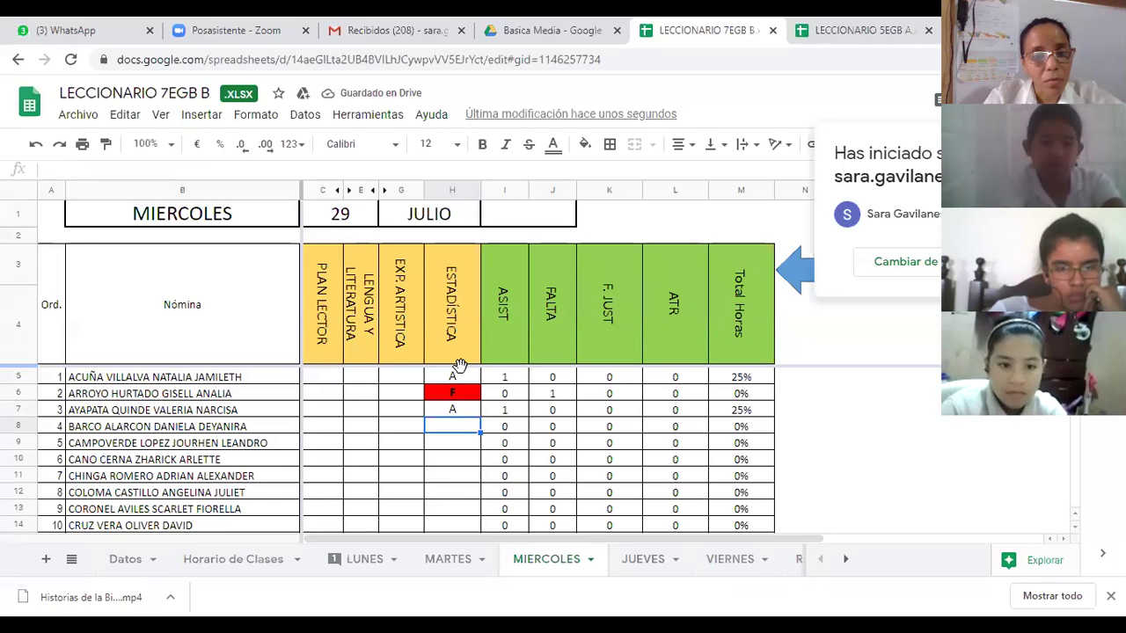
- Mark students 4 to 7 with A in the Estadística column, cells H8 to H11
type("A")
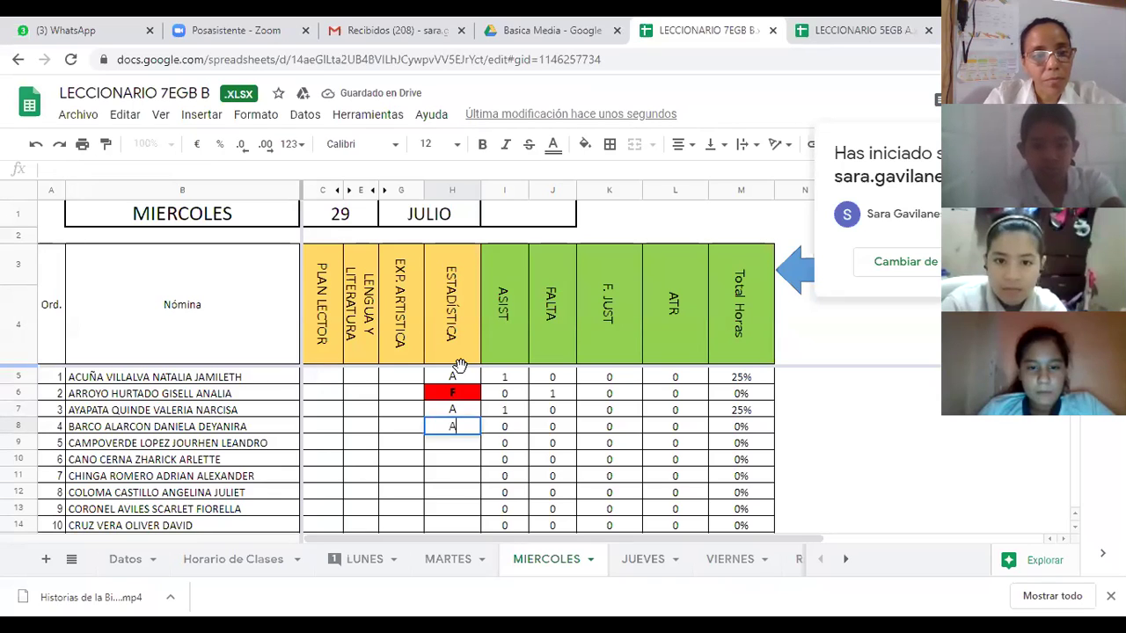
key("Return")
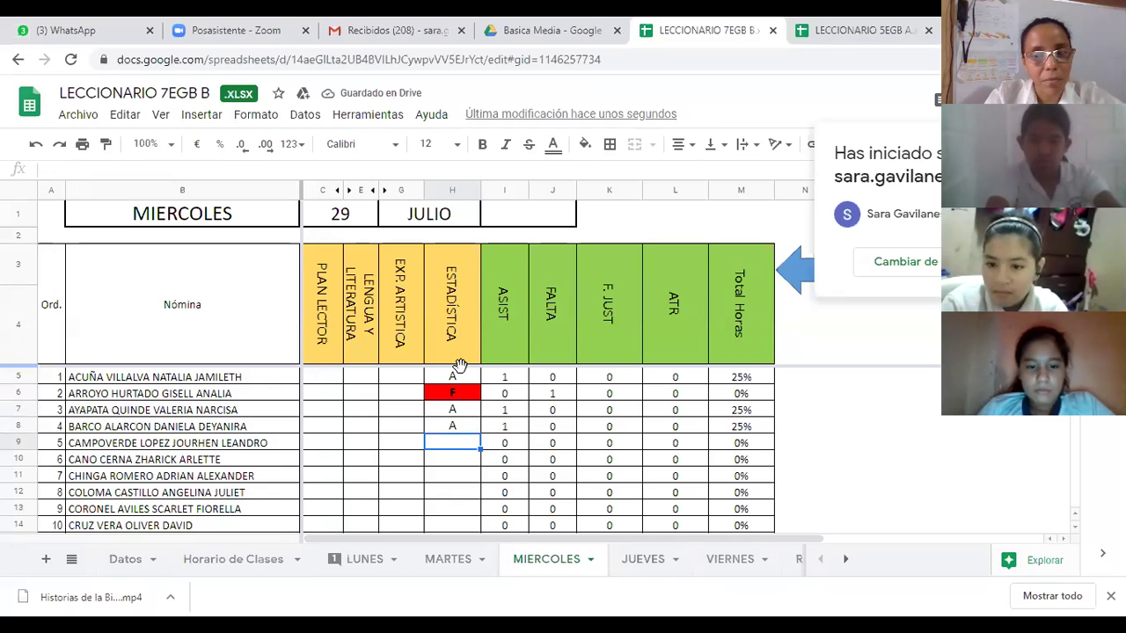
type("A")
key("Return")
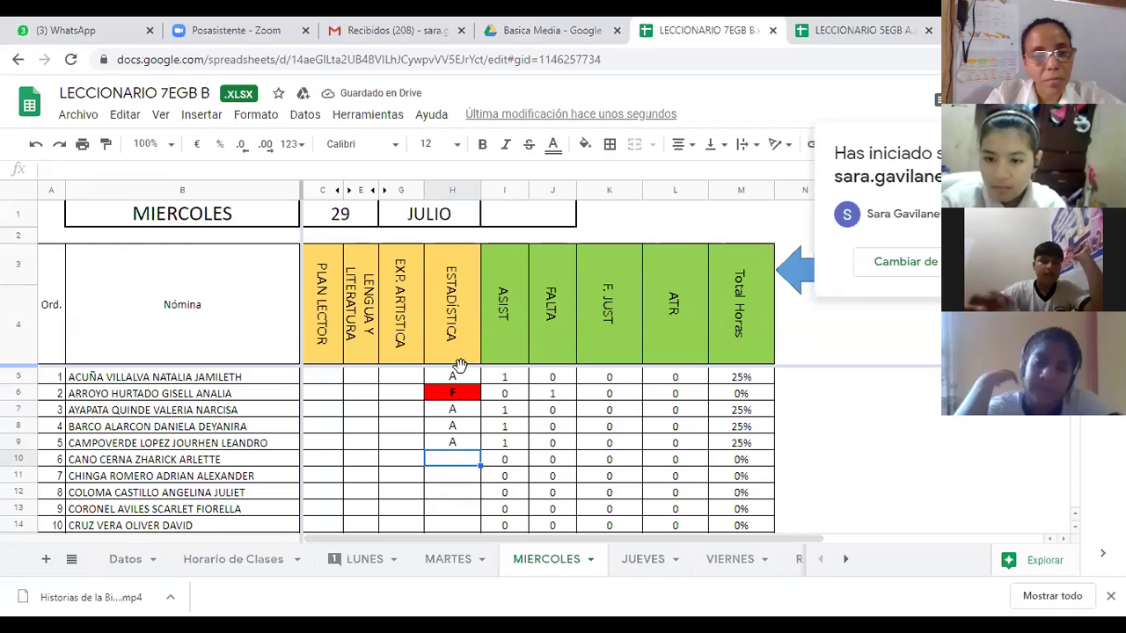
type("A")
key("Return")
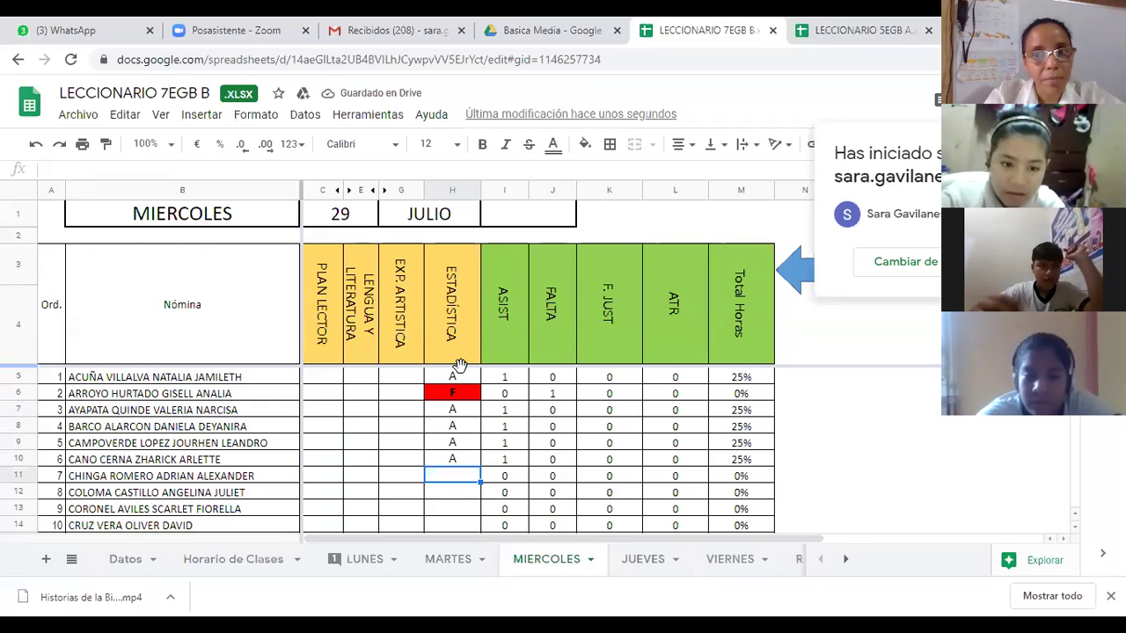
type("A")
key("Return")
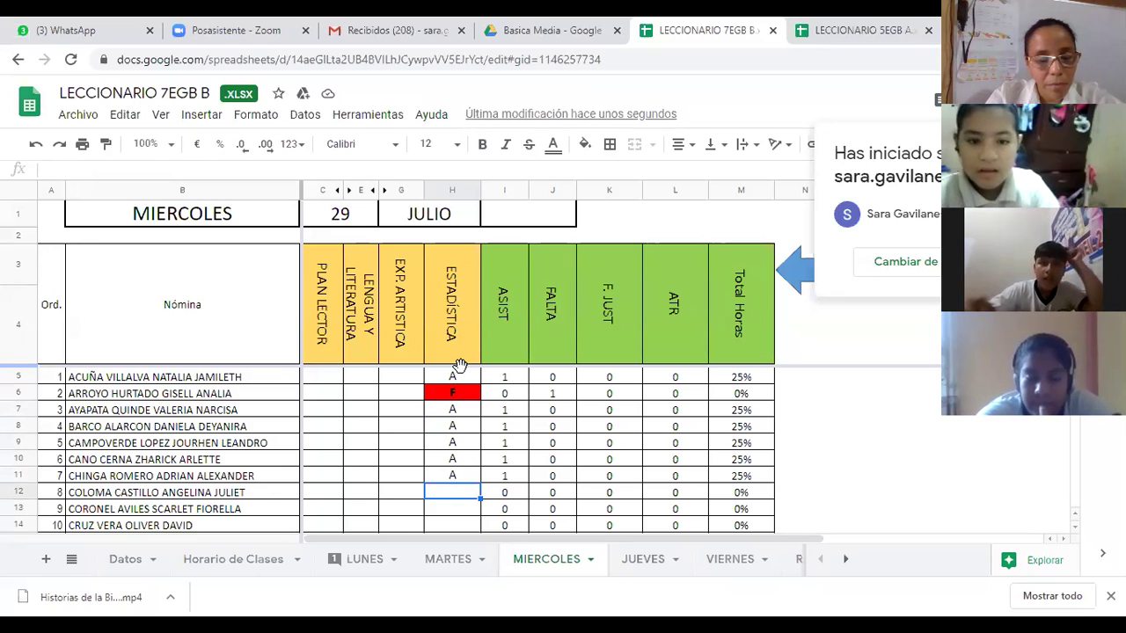
- Enter A for students 8 to 10 in the Estadística column, cells H12 to H14
type("A")
key("Return")
type("A")
key("Return")
type("A")
key("Return")
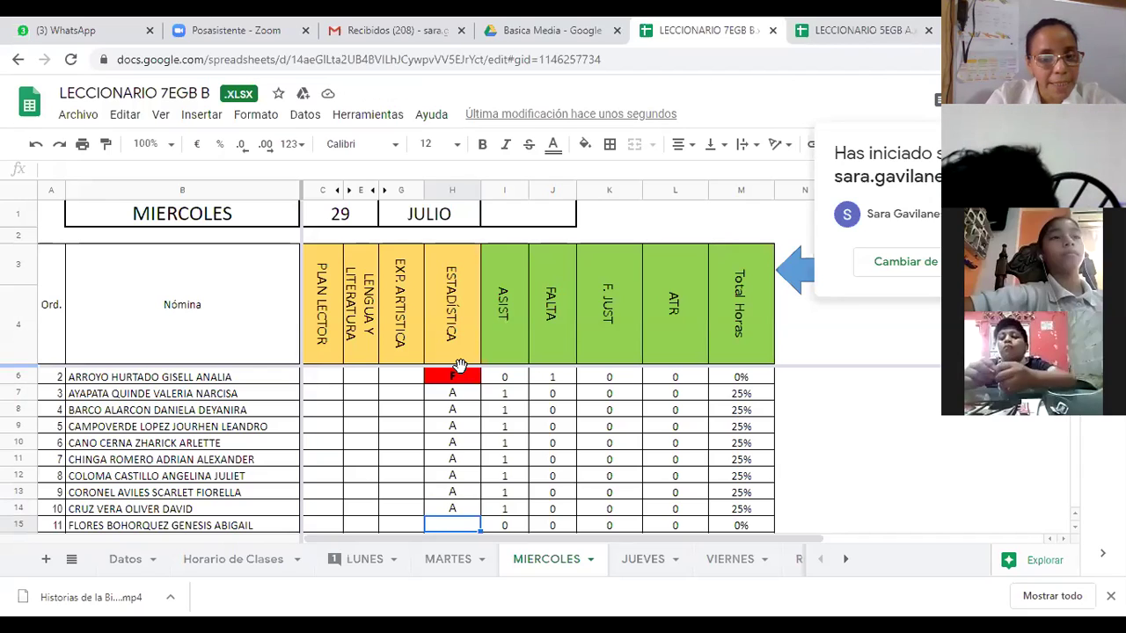
- Mark students 11 to 14 with A in the Estadística column, cells H15 to H18
type("A")
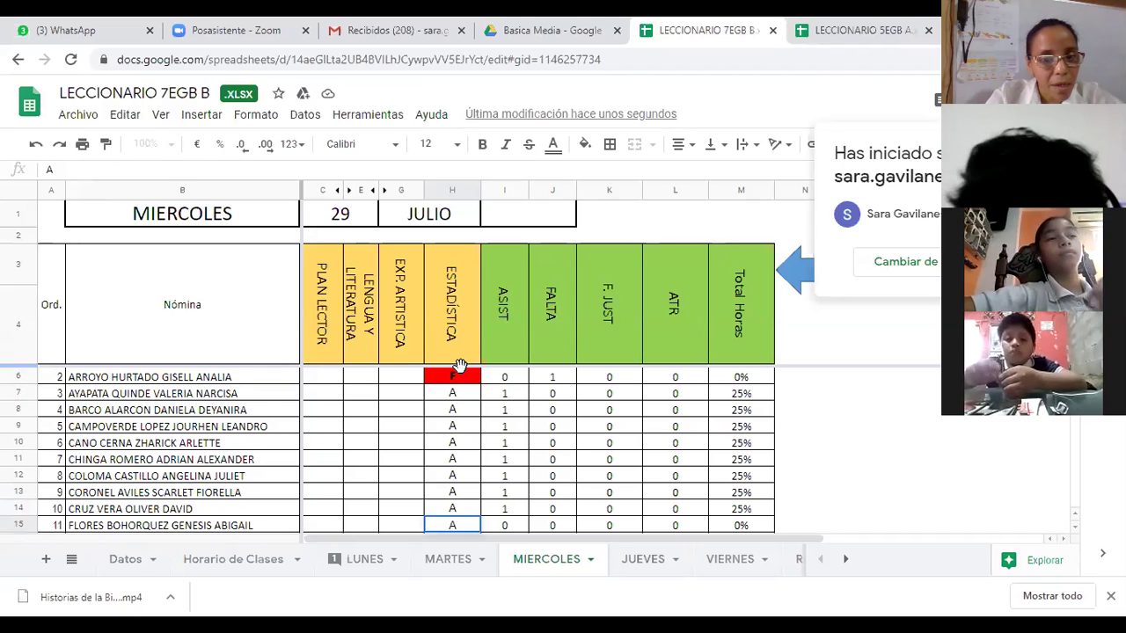
key("Return")
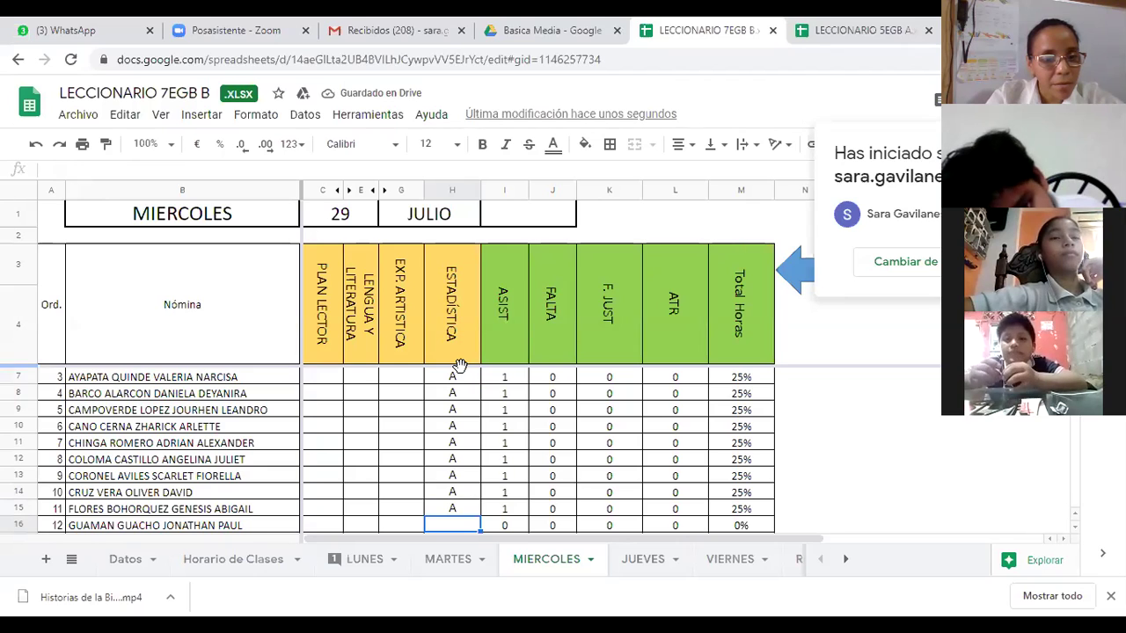
type("A")
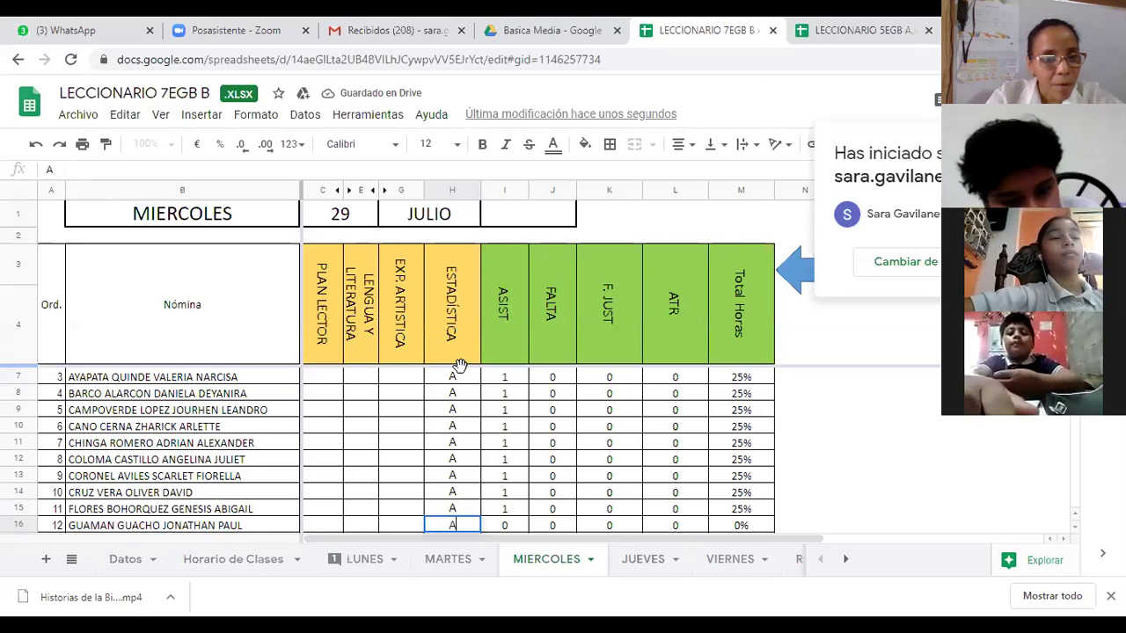
key("Return")
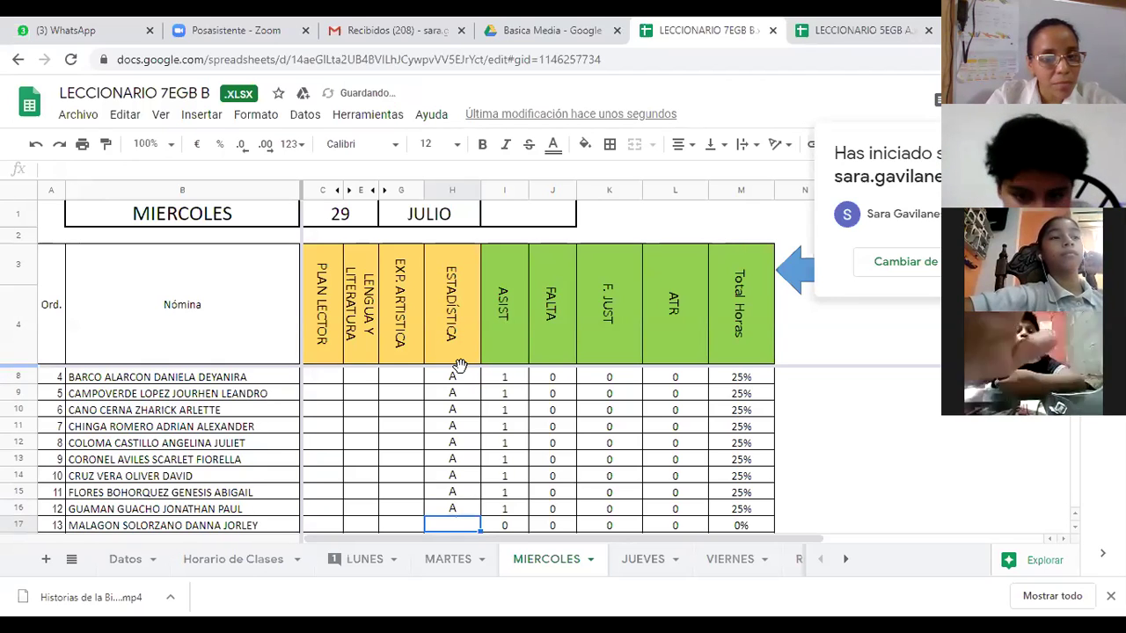
type("A")
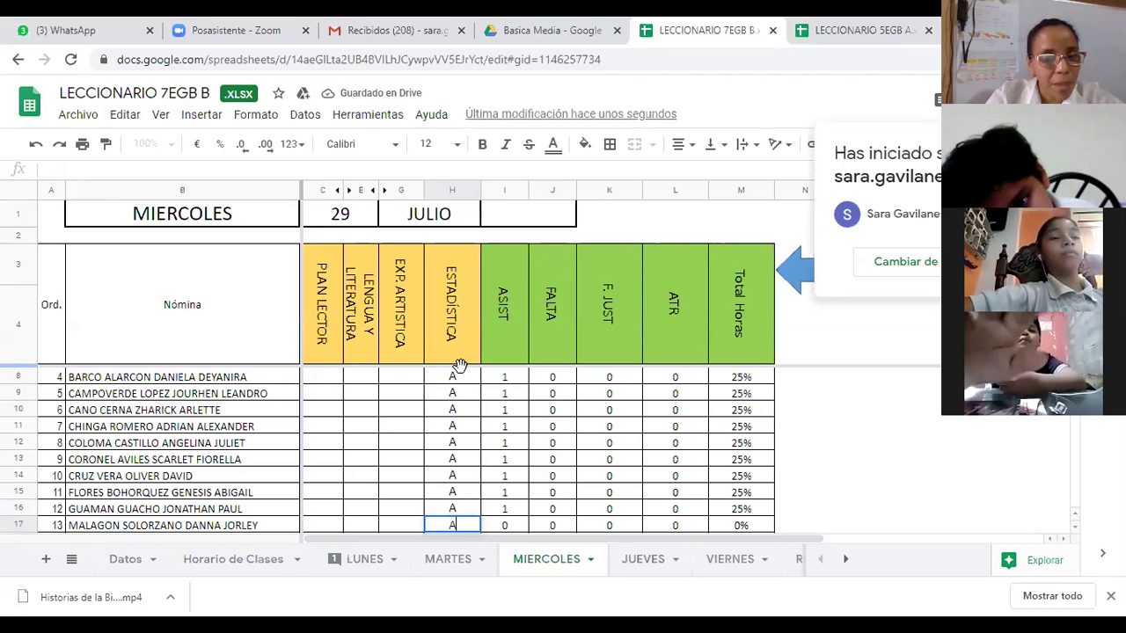
key("Return")
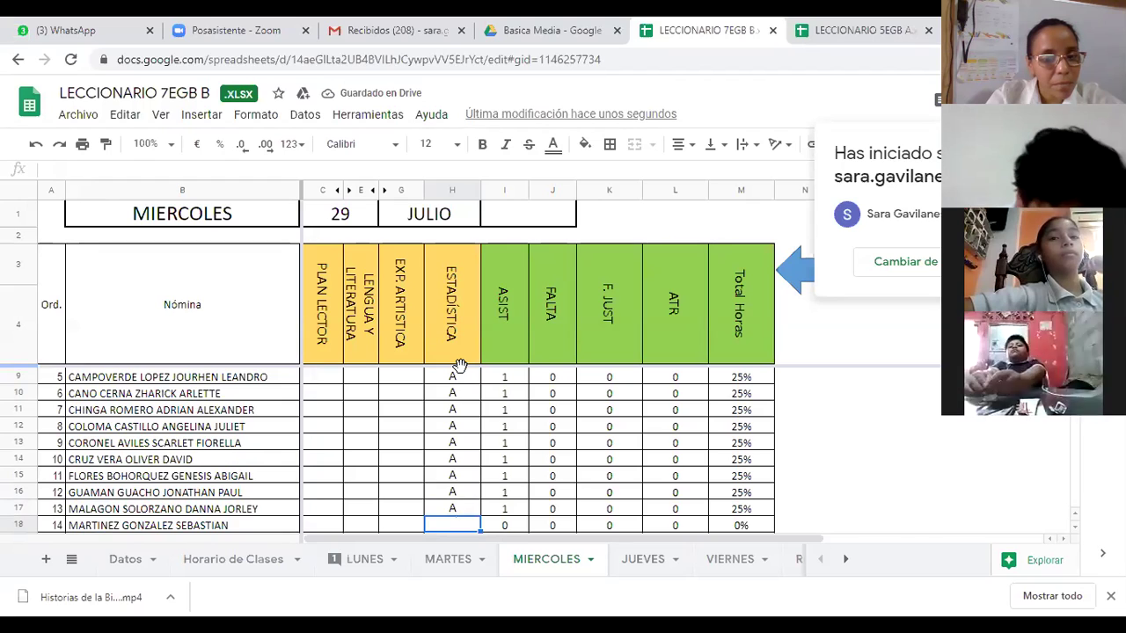
type("A")
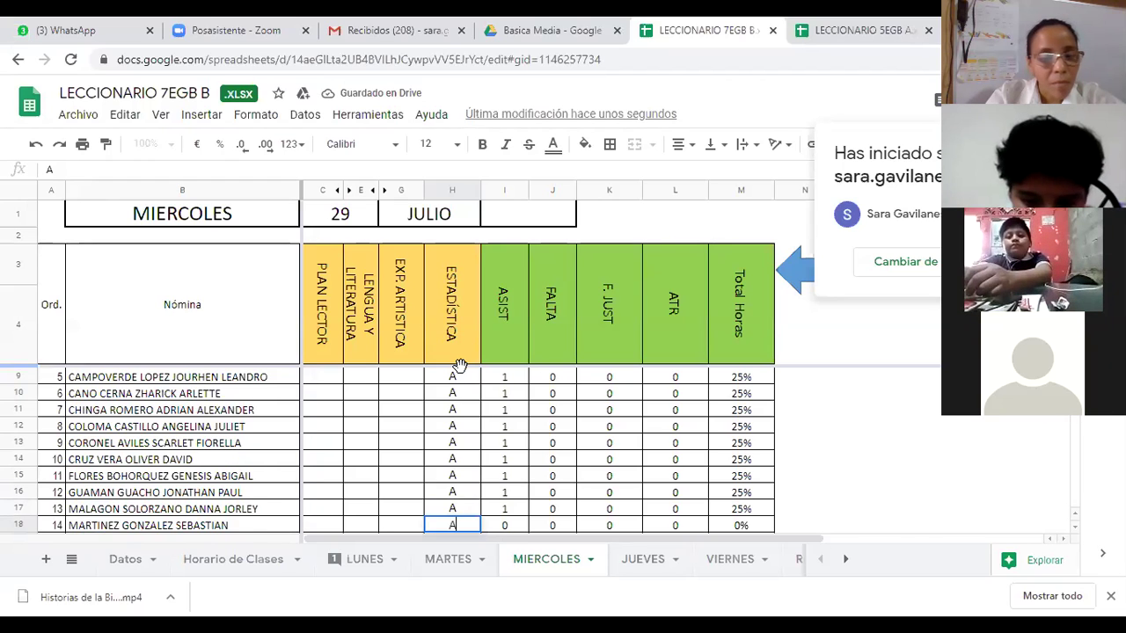
key("Return")
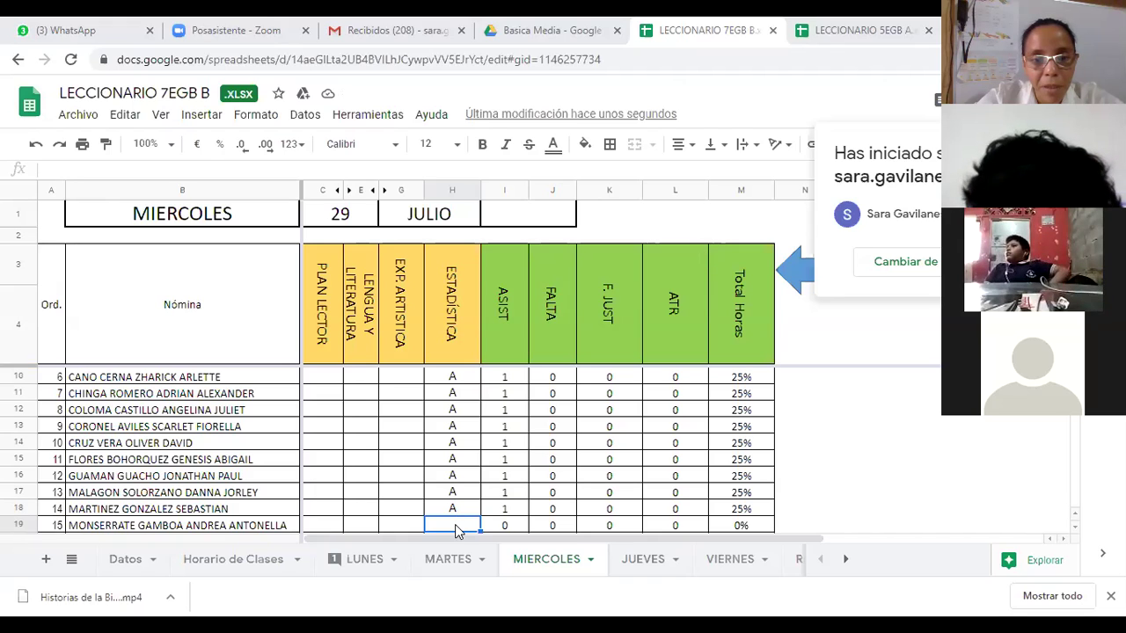
- Record Estadística attendance for students 15 to 17: A in H19, A in H20 and F in H21
type("A")
key("Return")
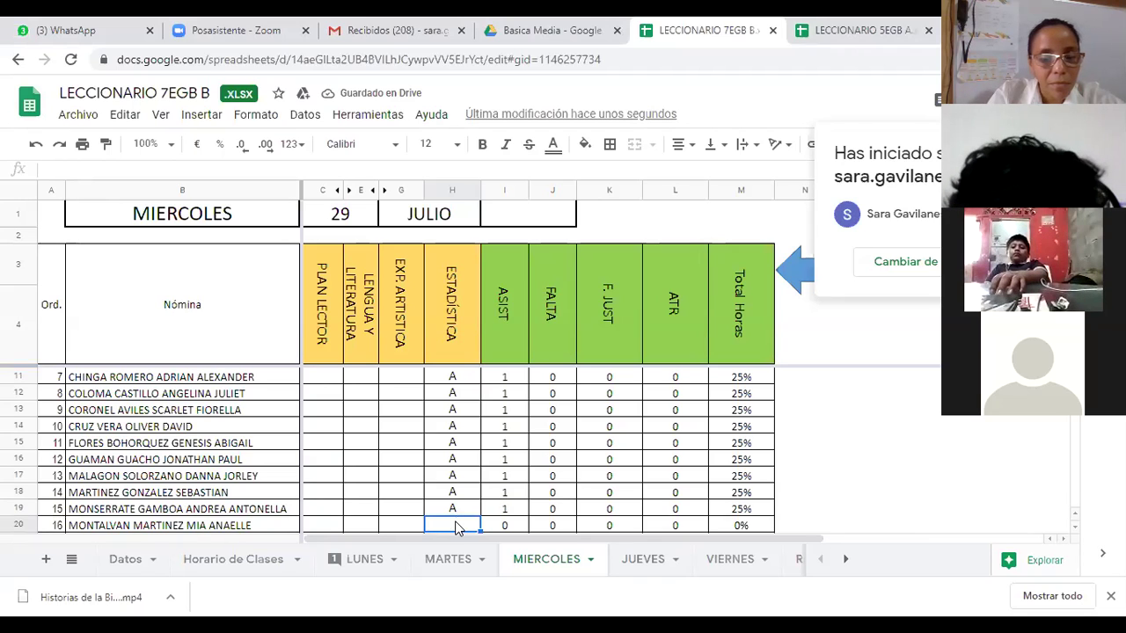
type("A")
key("Return")
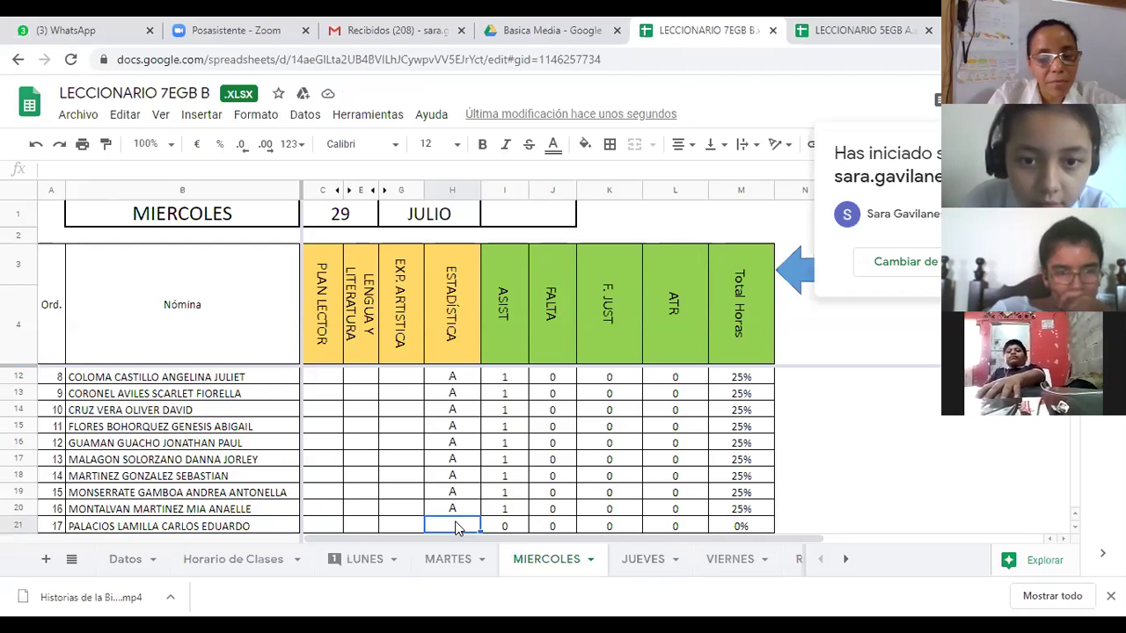
type("F")
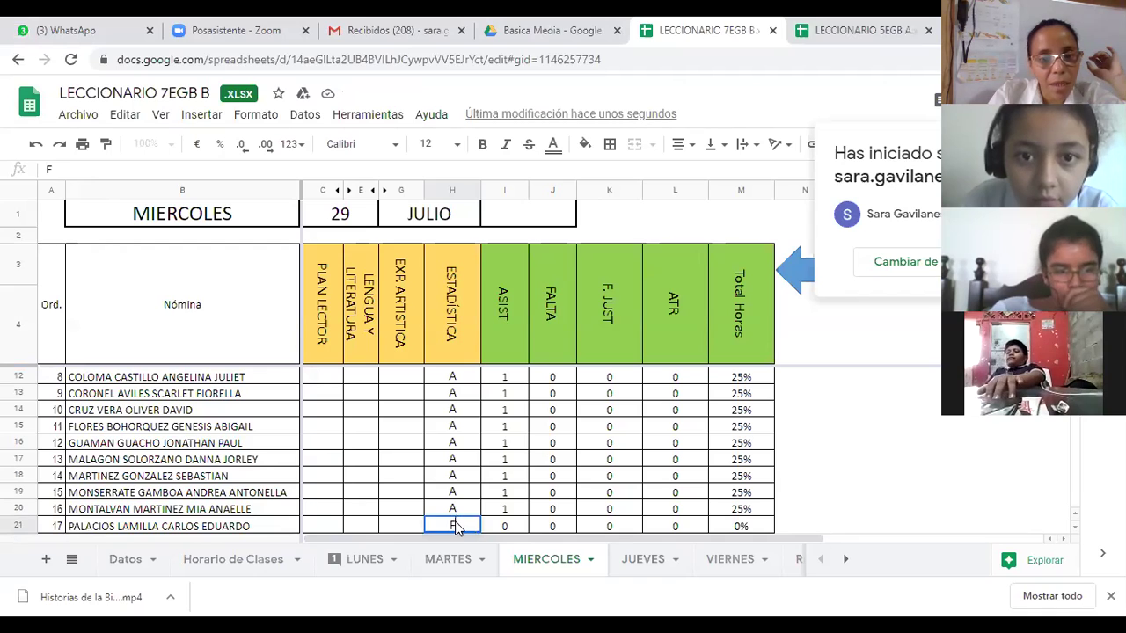
key("Return")
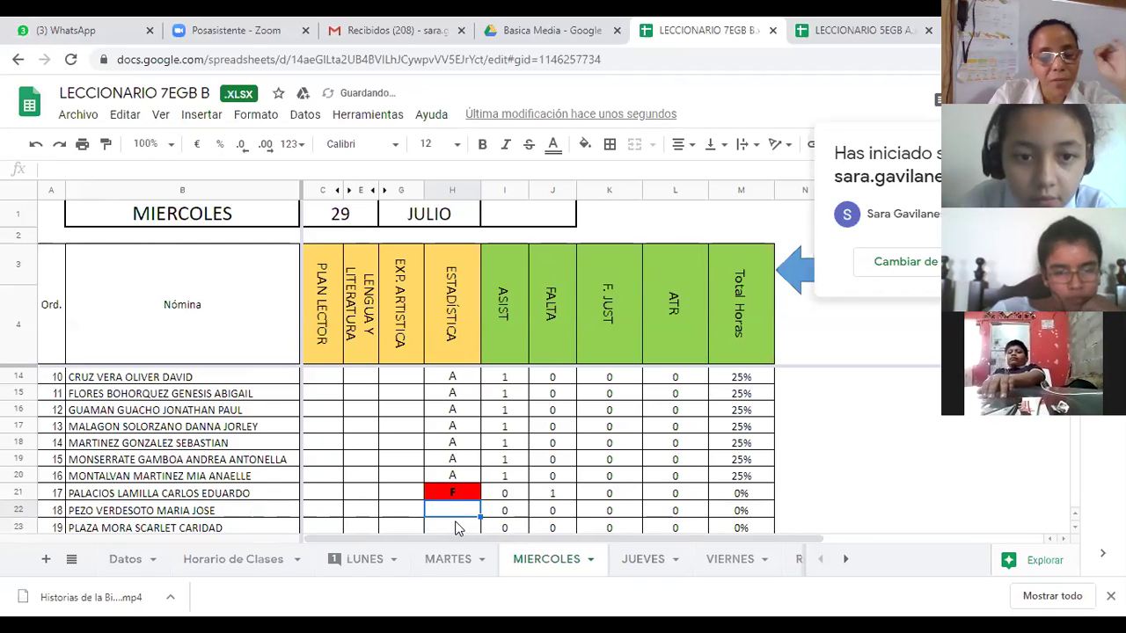
- Mark students 18 to 21 with A in the Estadística column, cells H22 to H25
type("A")
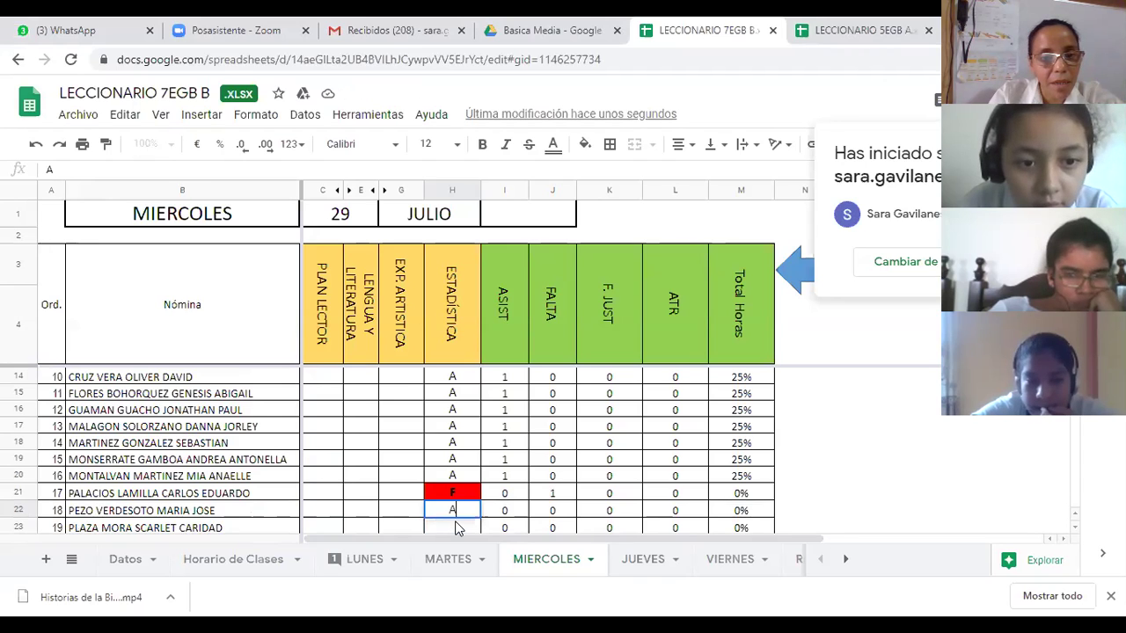
key("Return")
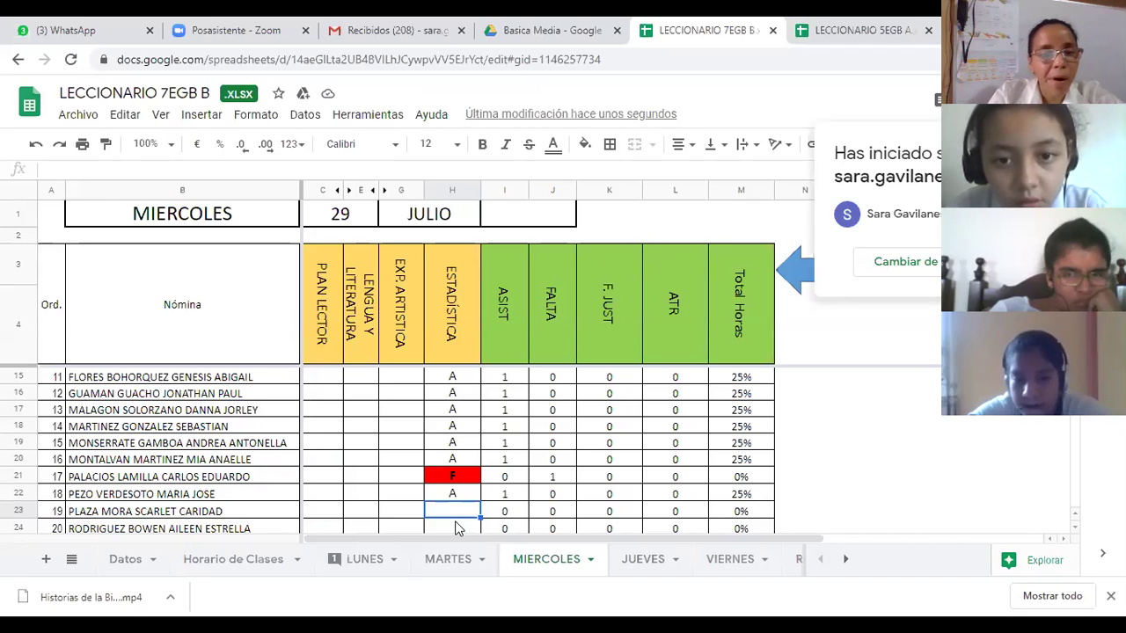
type("A")
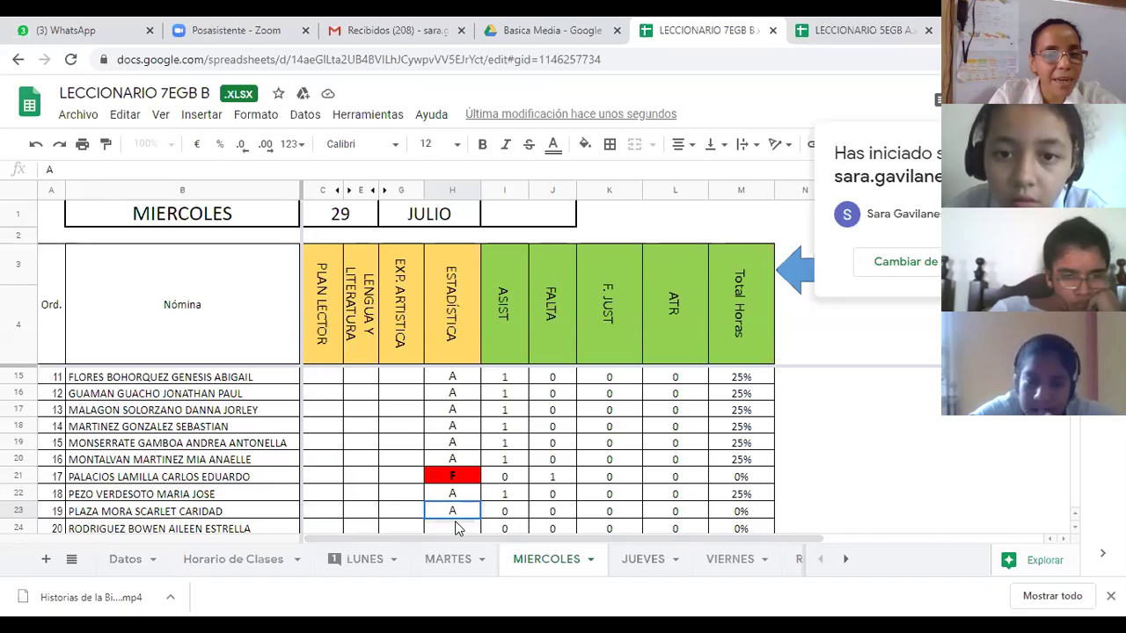
key("Return")
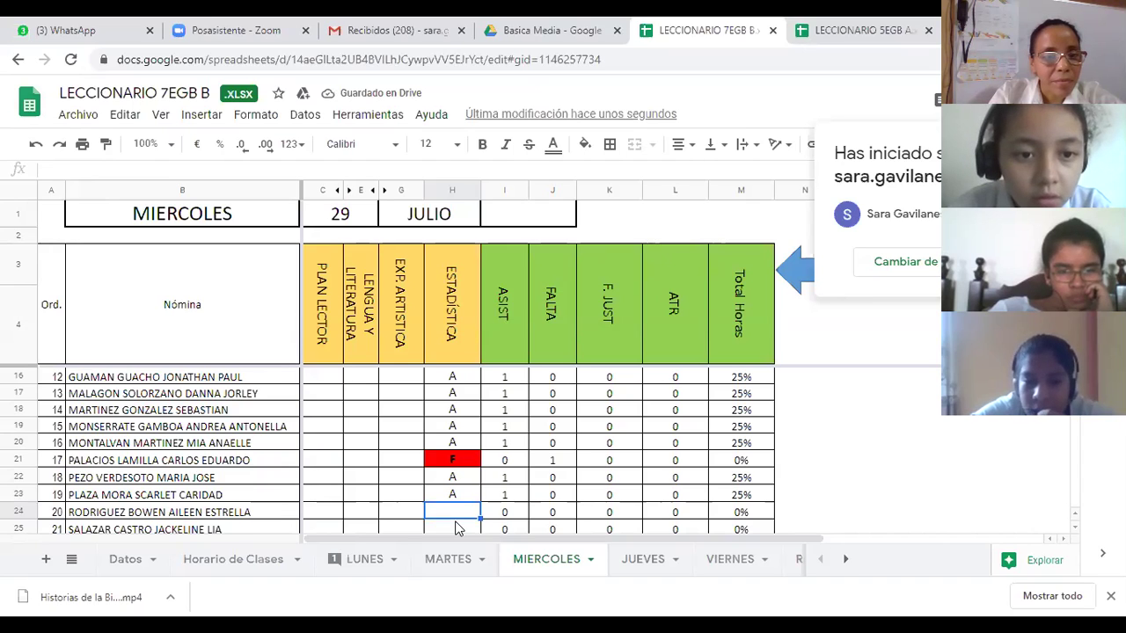
type("A")
key("Return")
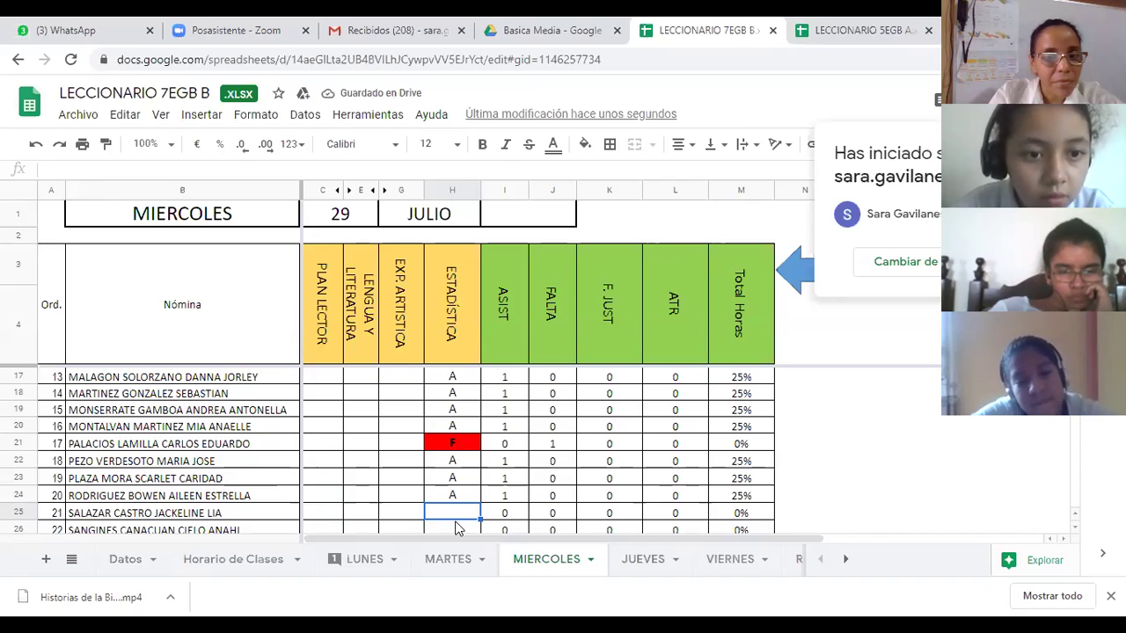
type("A")
key("Return")
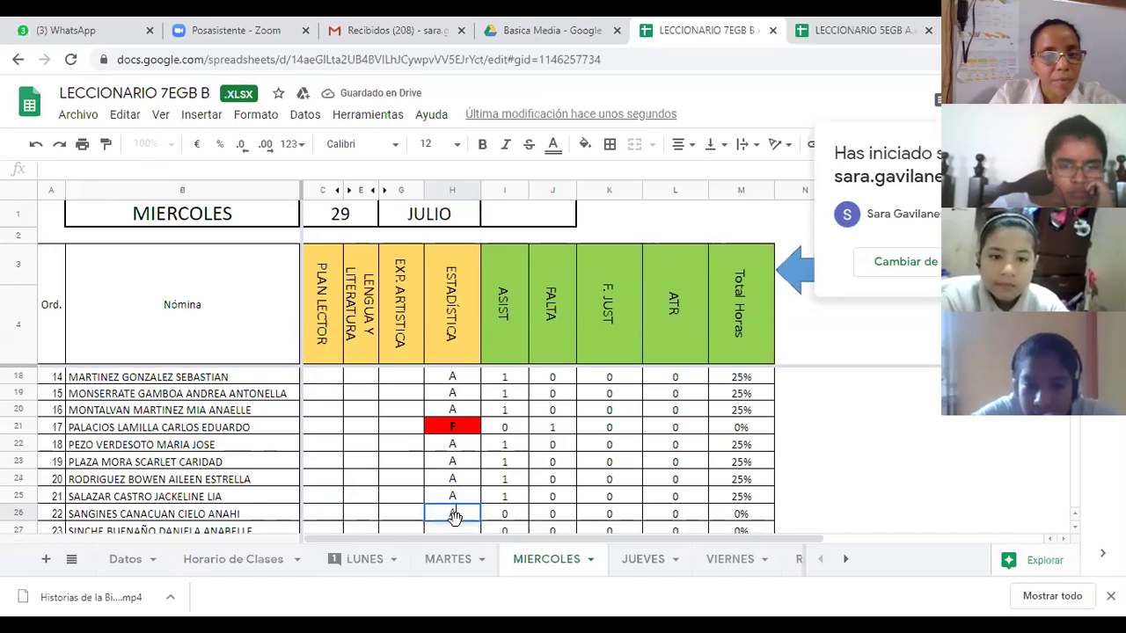
- Enter A for students 22 to 25 in the Estadística column, cells H26 to H29
type("A")
key("Return")
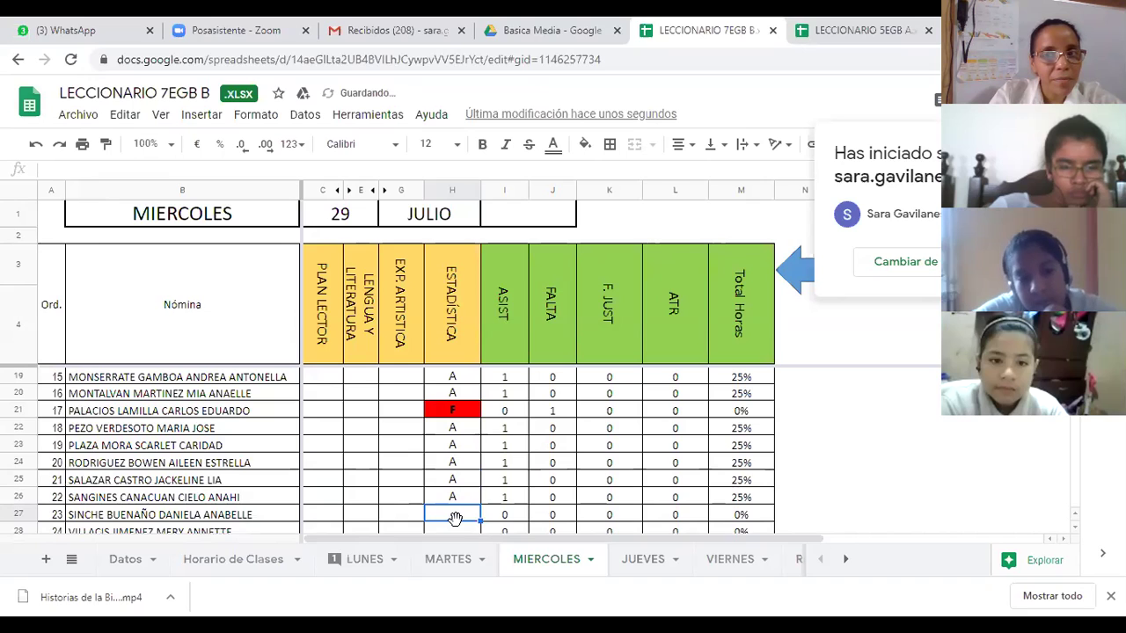
type("A")
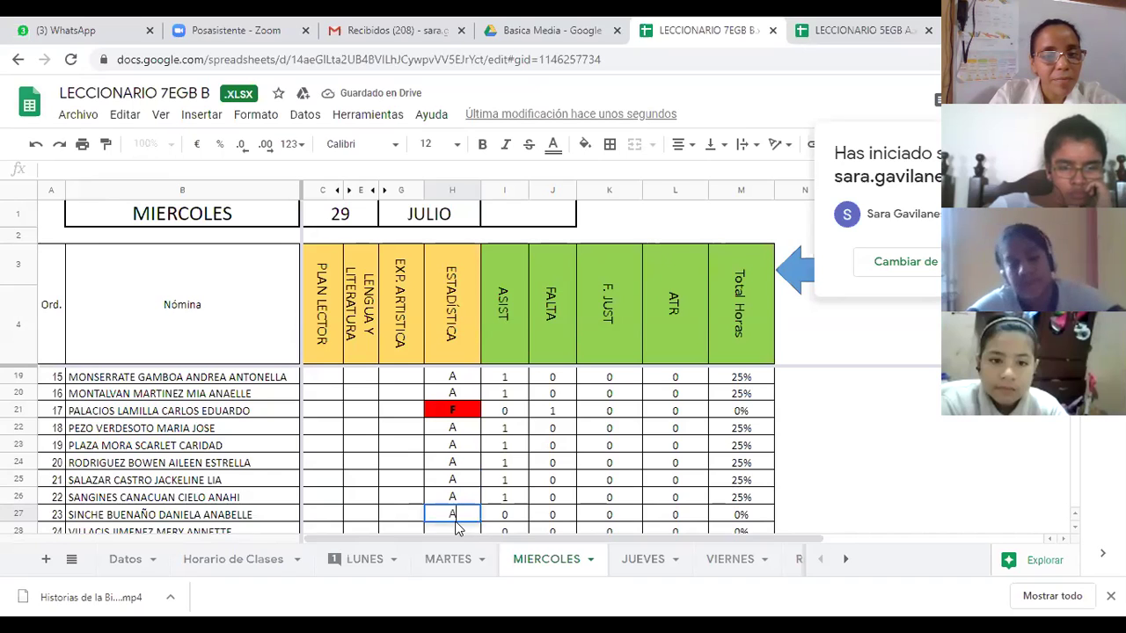
key("Return")
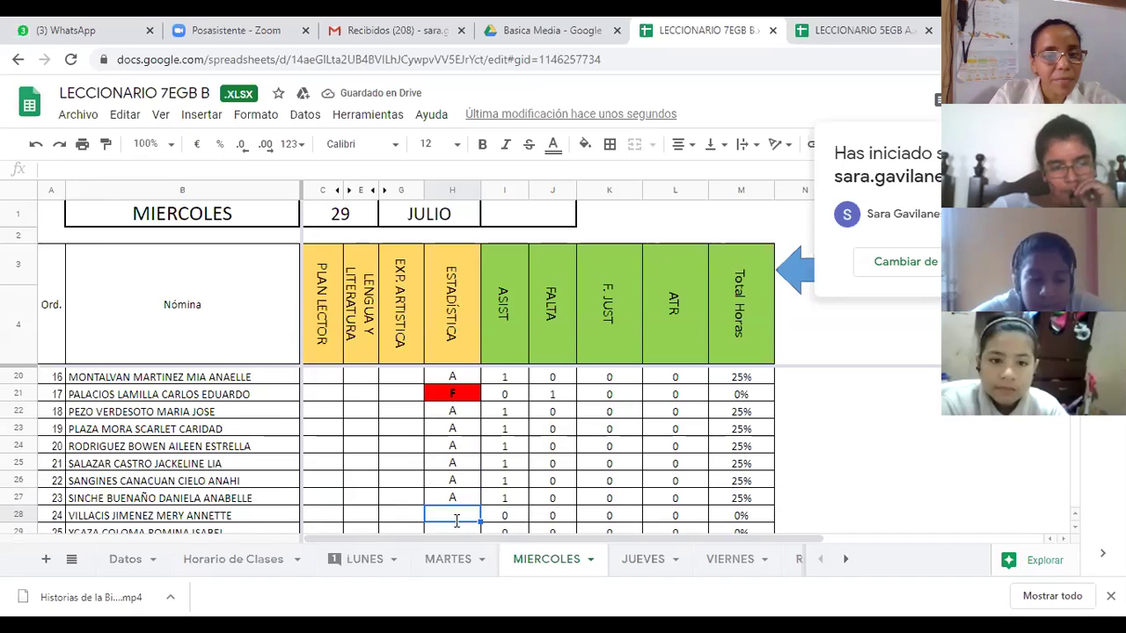
type("A")
key("Return")
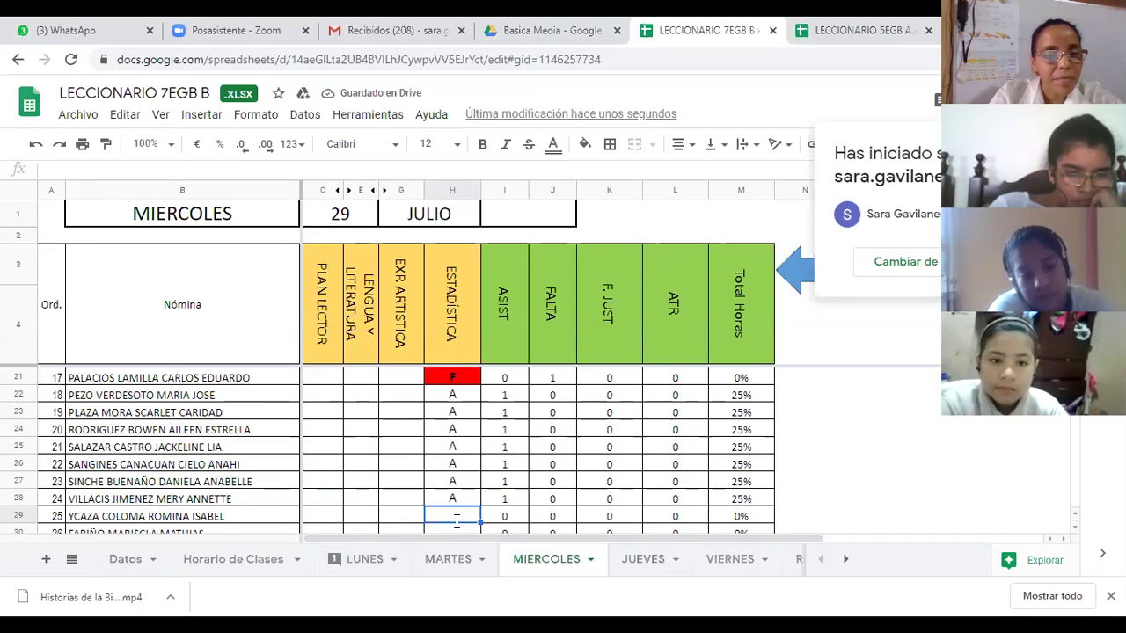
type("A")
key("Return")
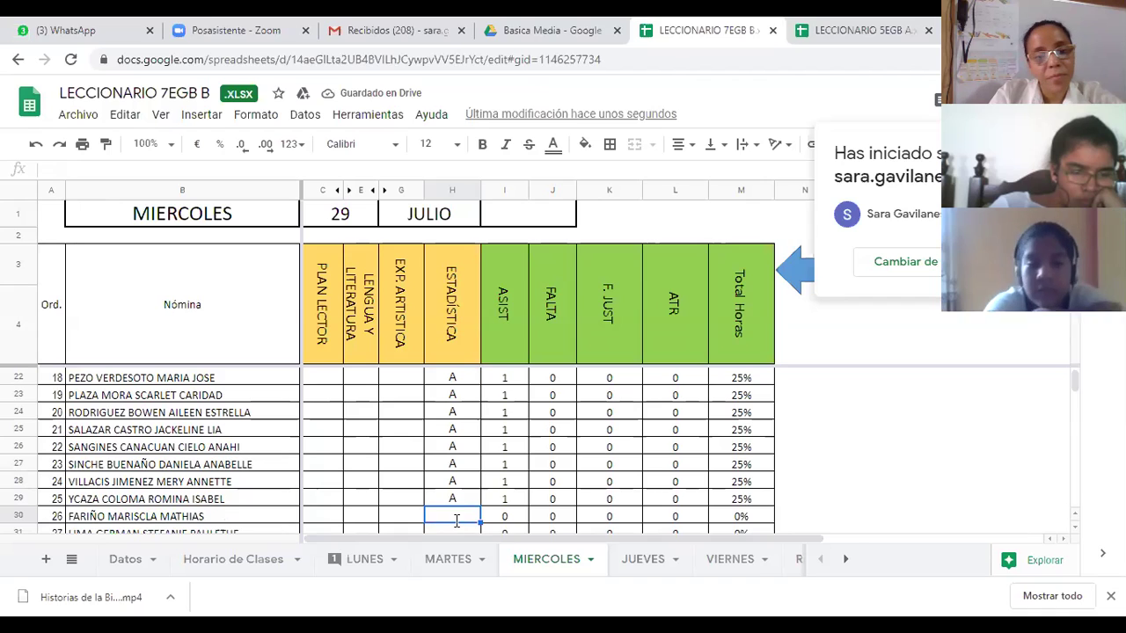
- Mark students 26 and 27 with A in the Estadística column, cells H30 and H31
type("A")
key("Return")
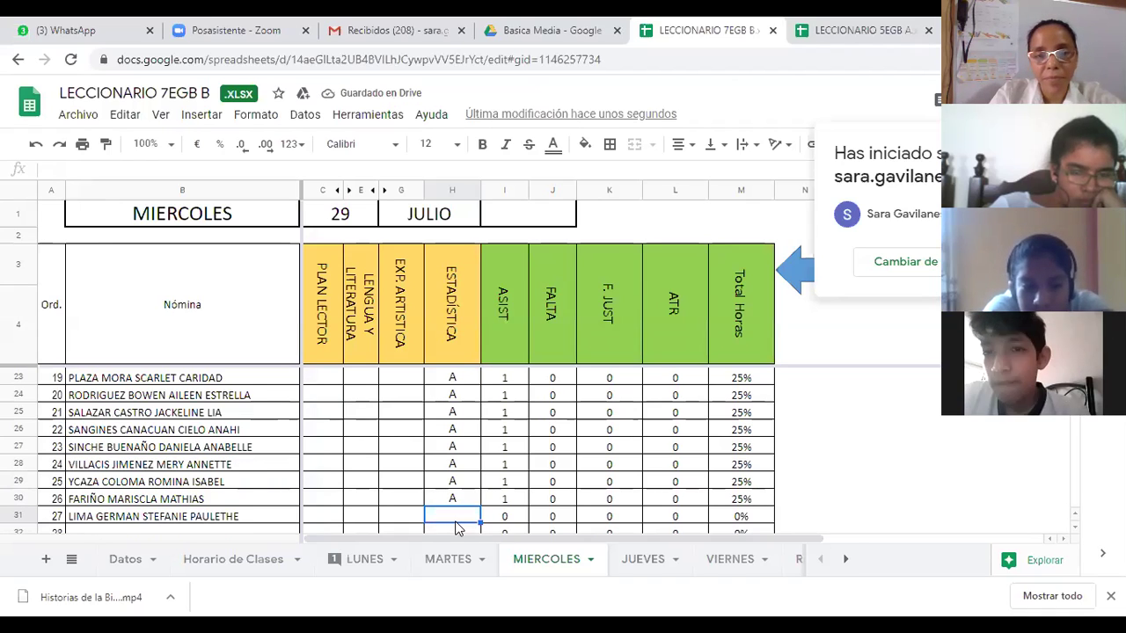
type("A")
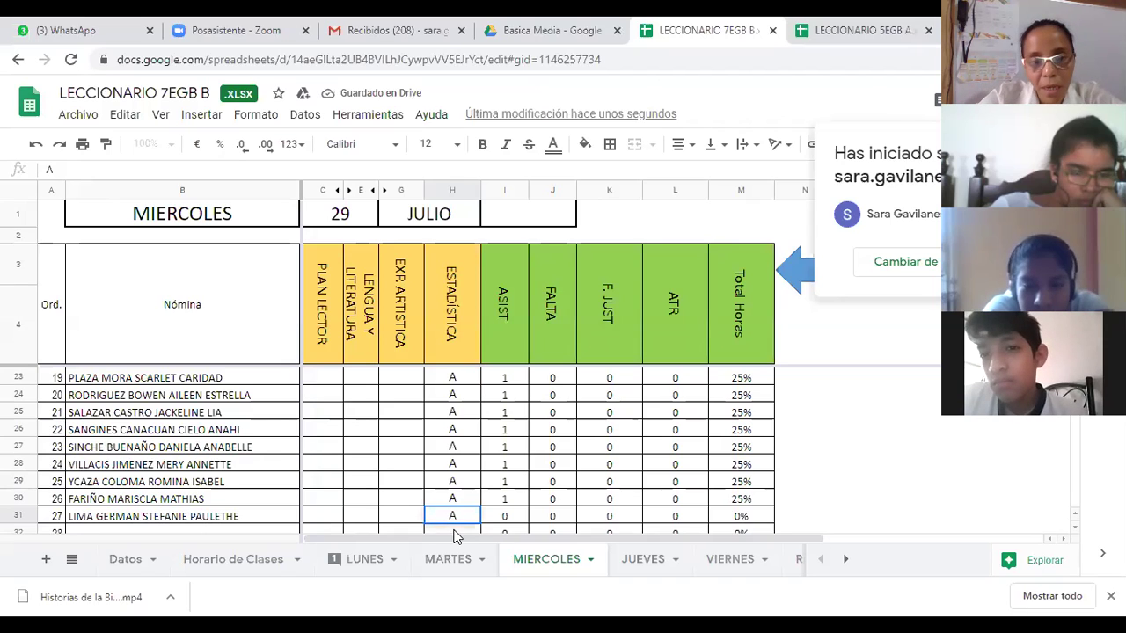
- Review the attendance on the LUNES and MARTES sheets, and check the start of the student list on MIERCOLES
left_click(446, 562)
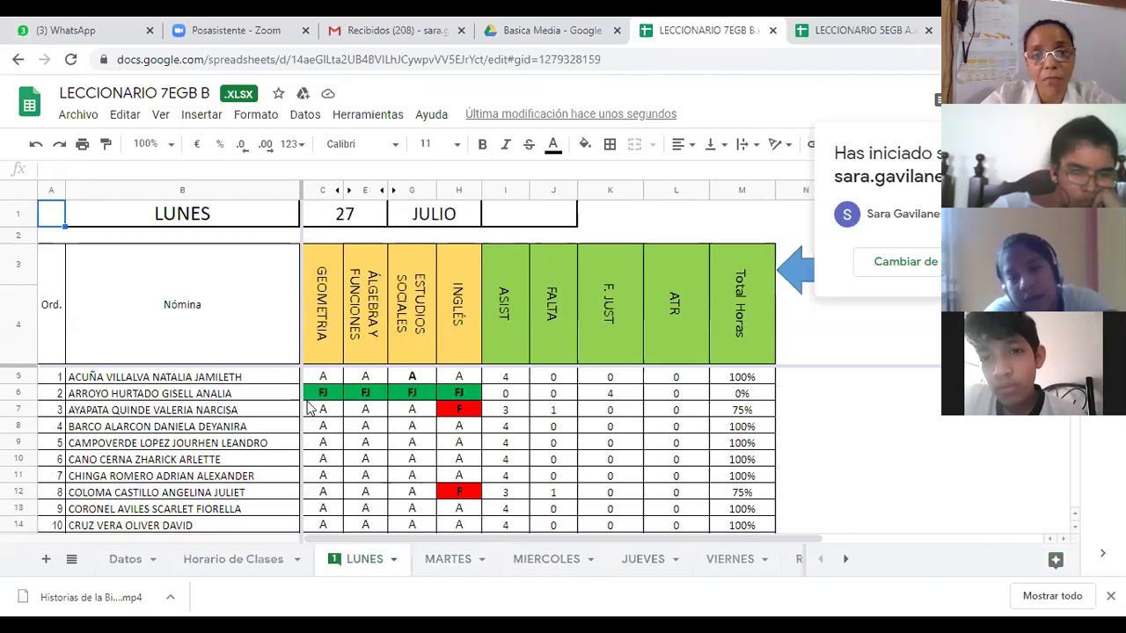
left_click(450, 563)
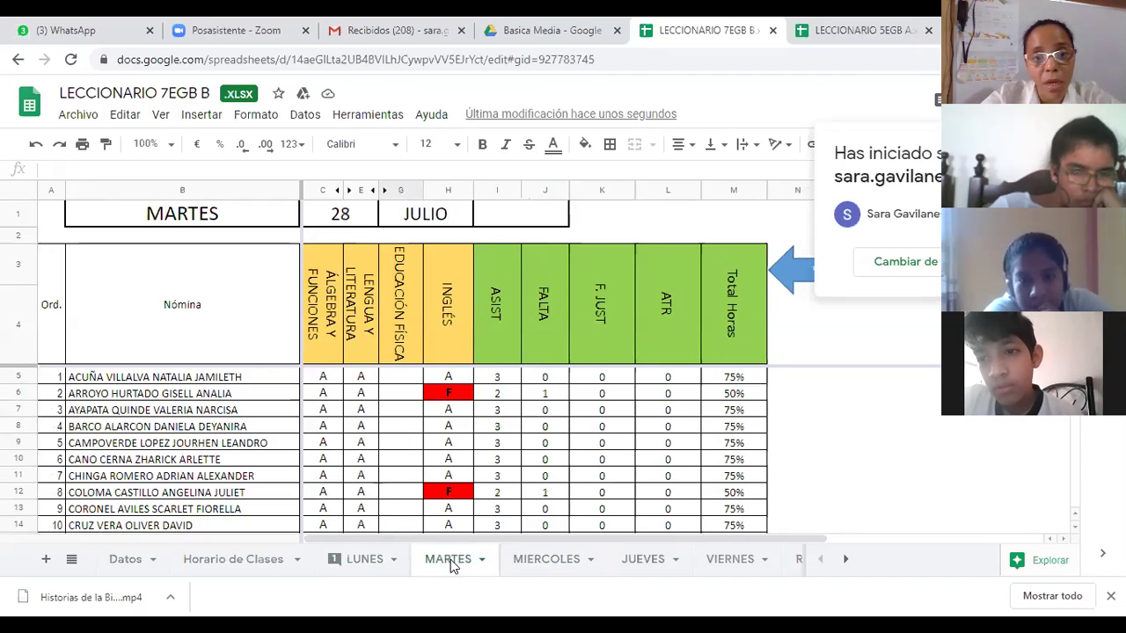
left_click(543, 560)
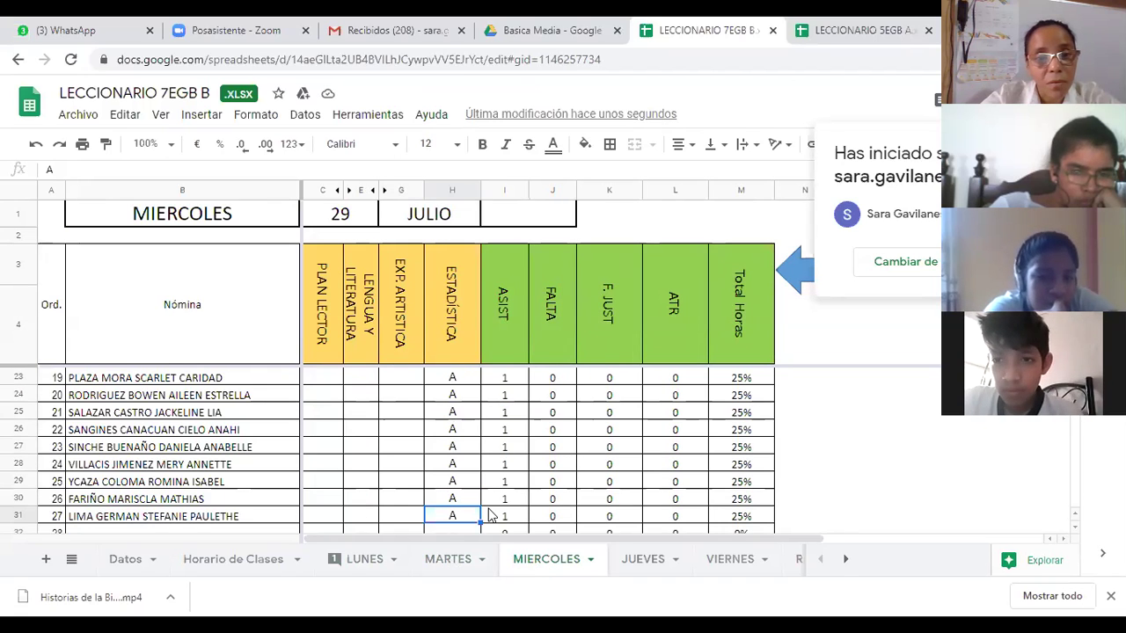
scroll(481, 498, "up", 5)
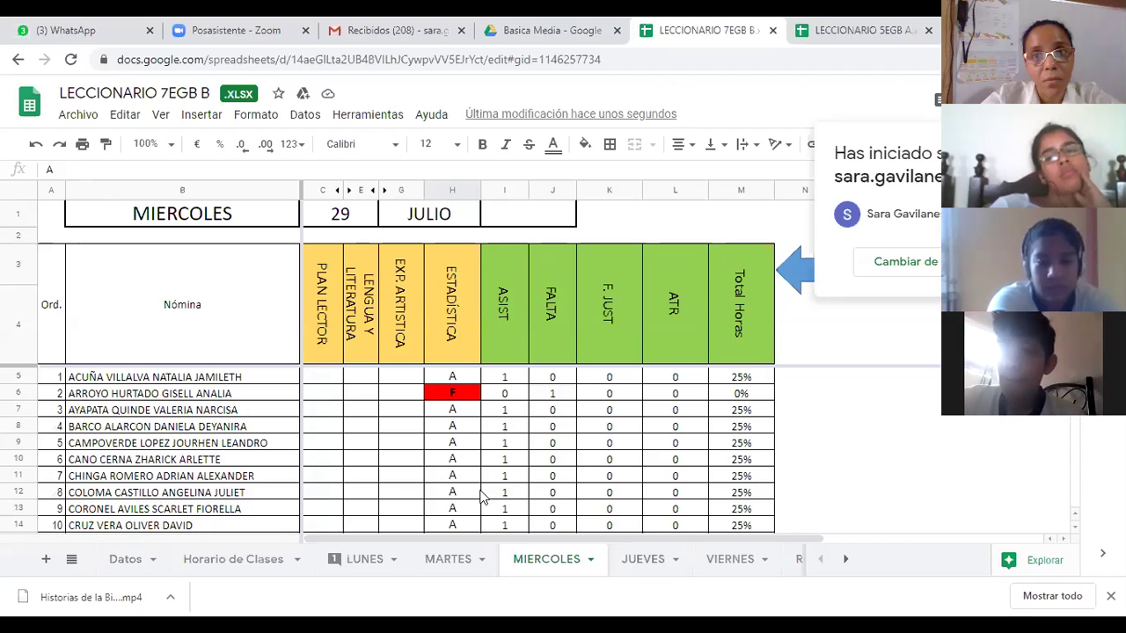
key("alt+shift+5")
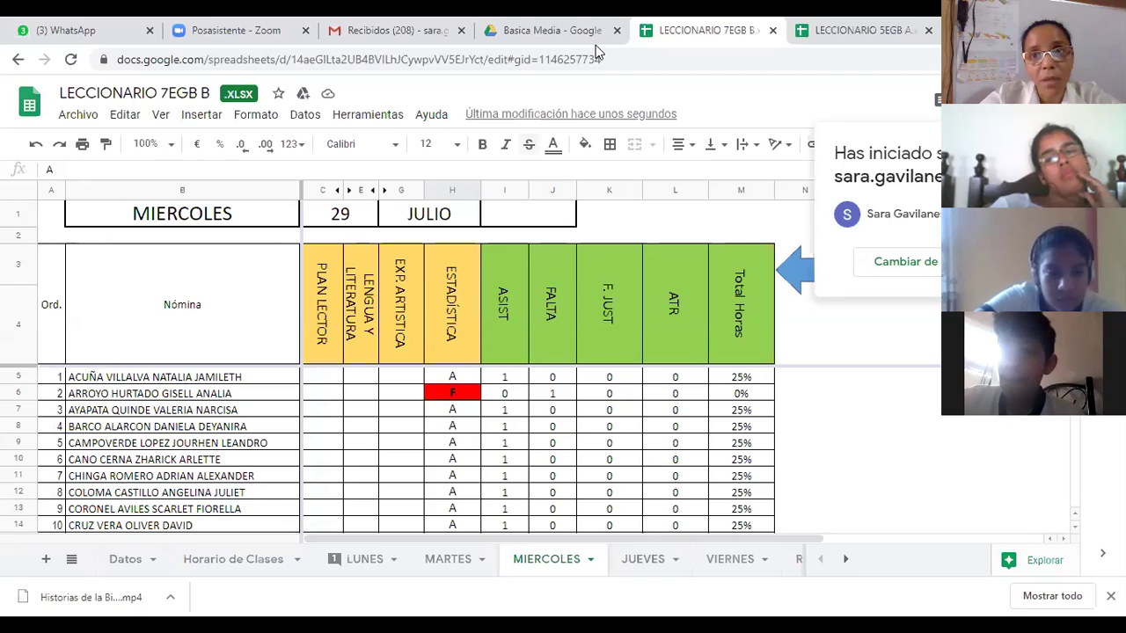